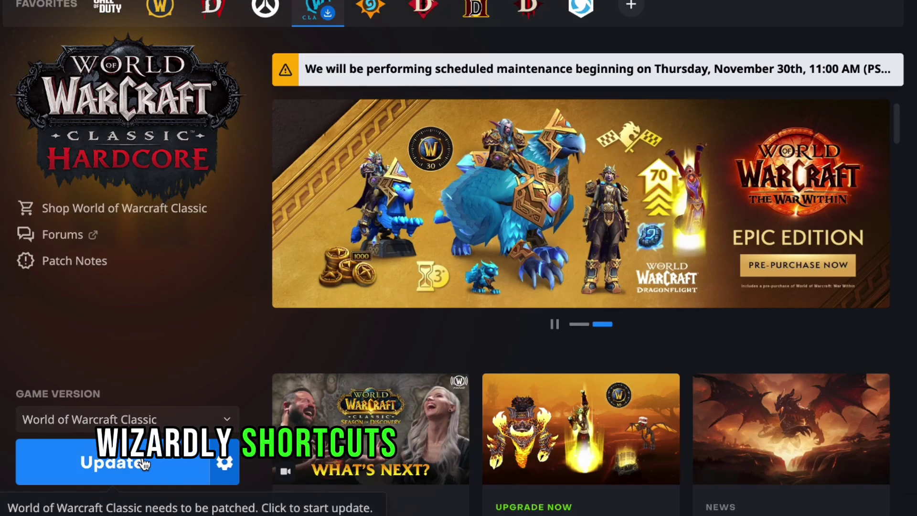
- Start the World of Warcraft Classic update from its Game Version section
click(146, 463)
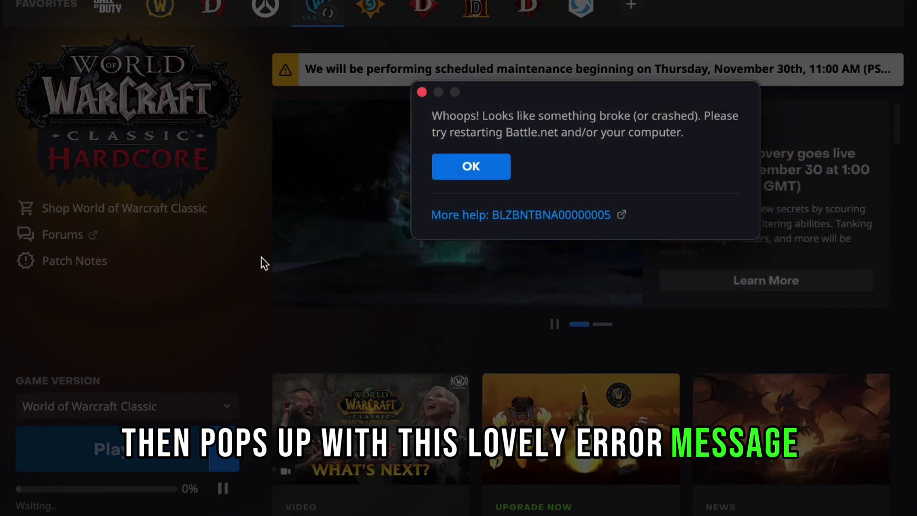
click(492, 170)
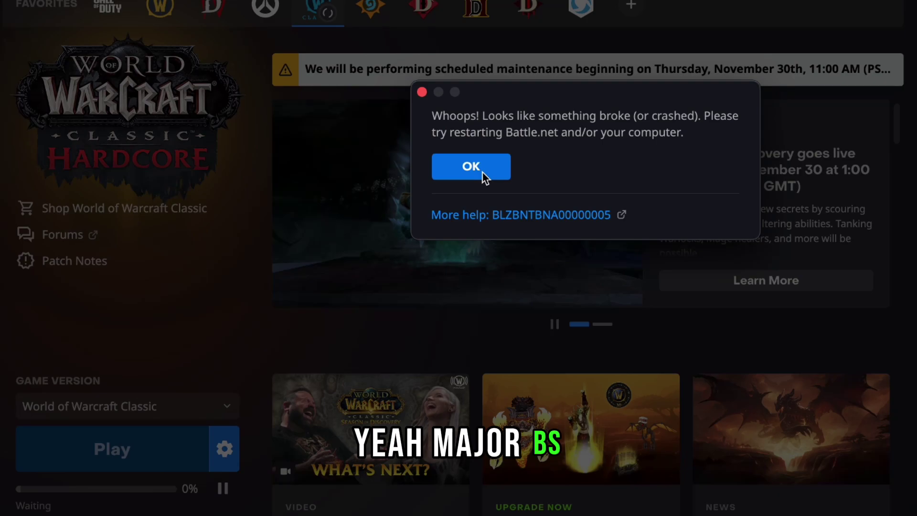
click(484, 173)
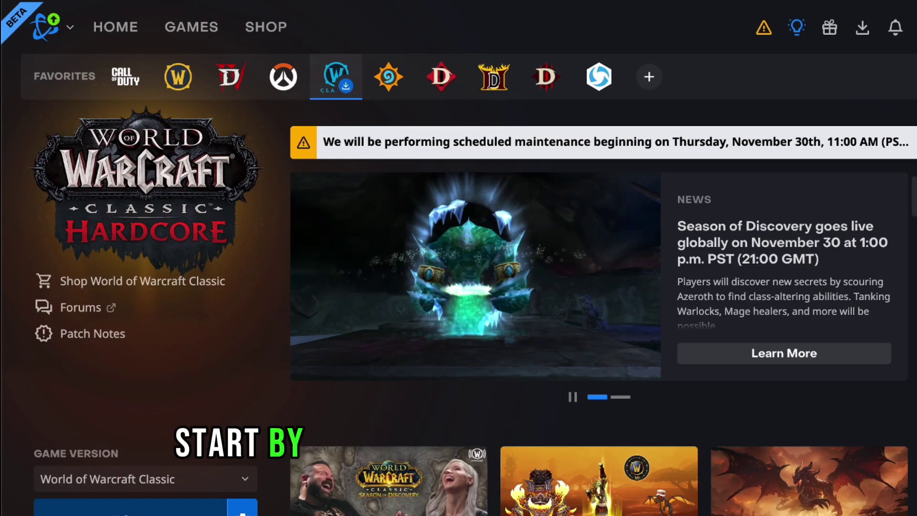
- Open Battle.net Settings from the logo dropdown menu
click(64, 37)
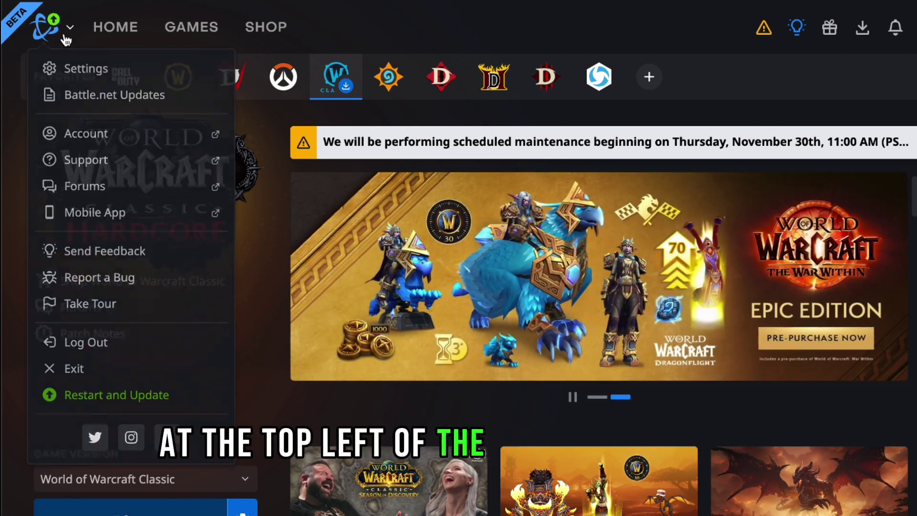
click(81, 72)
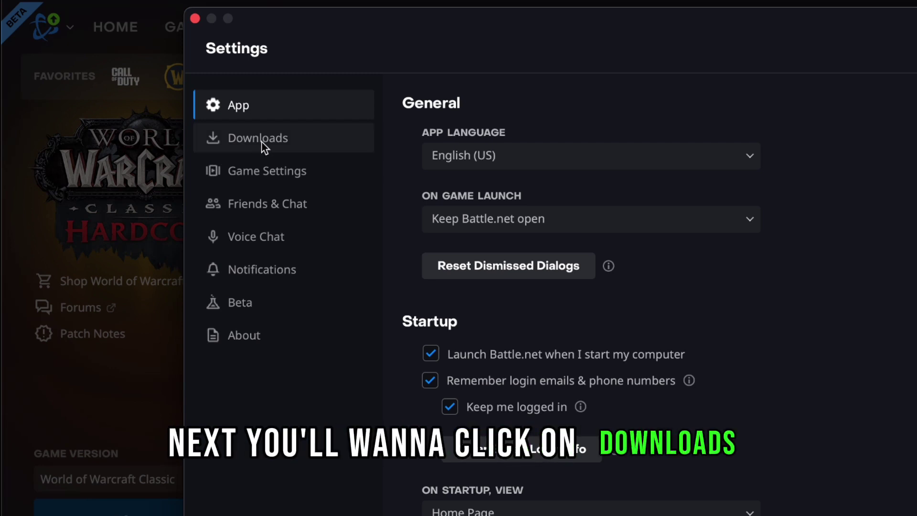
- Set Downloads to 'Never automatically apply updates' and close Settings
click(261, 142)
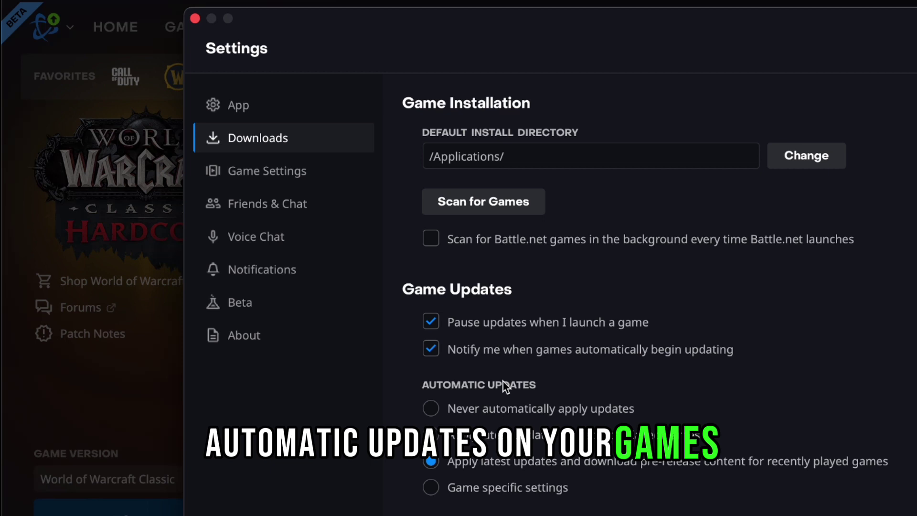
scroll(503, 382, down, 2)
scroll(503, 381, down, 3)
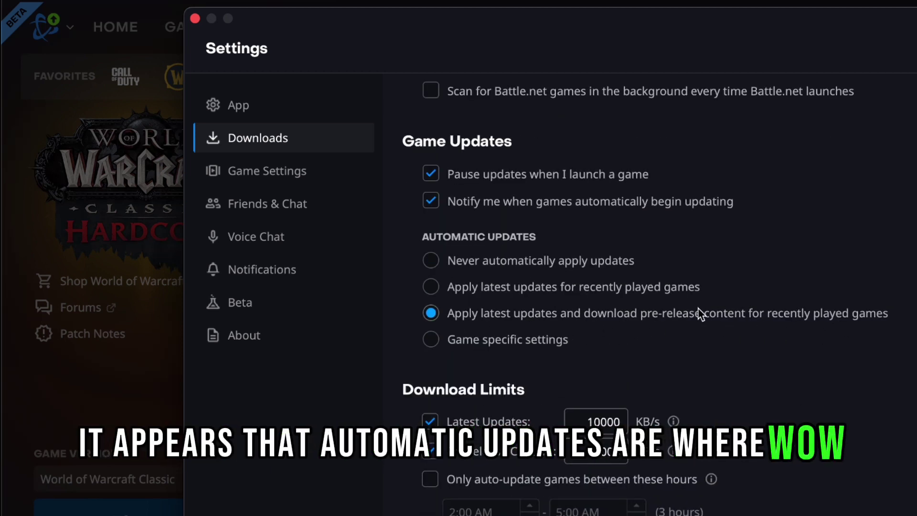
click(436, 260)
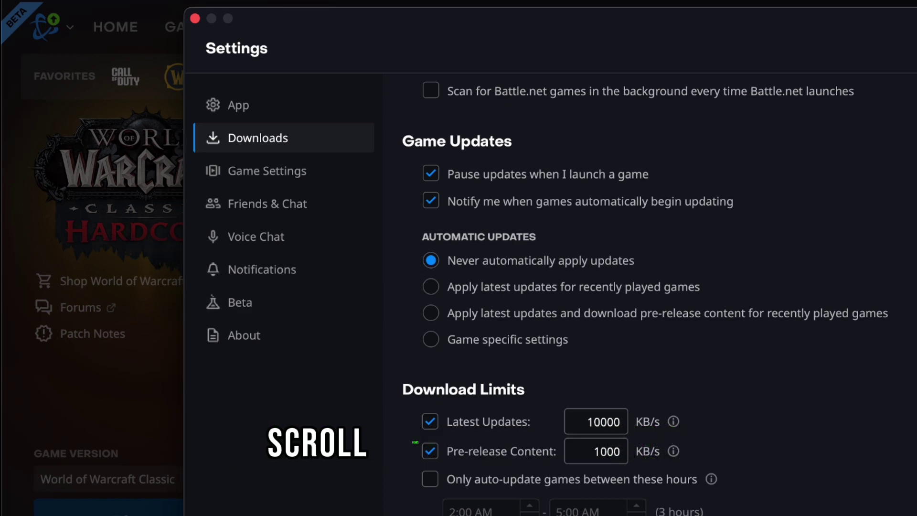
click(335, 483)
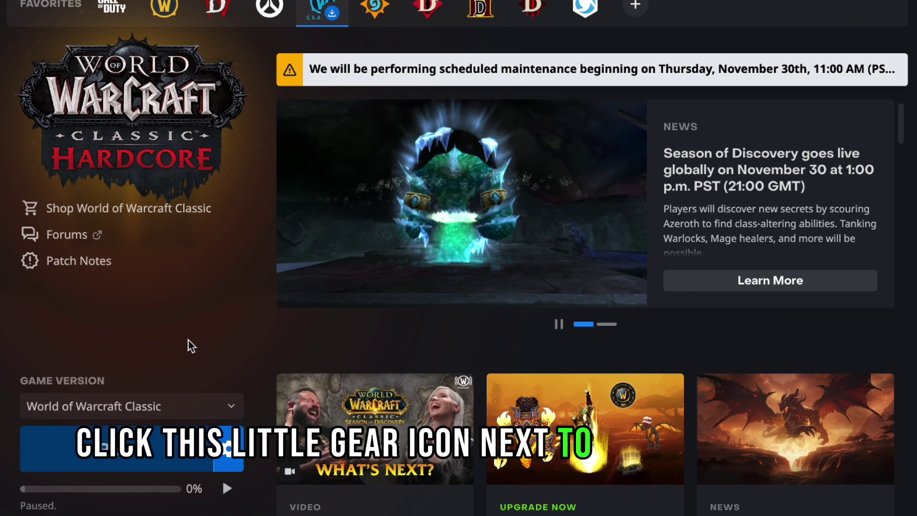
- Run Scan and Repair on World of Warcraft Classic from the Play gear menu
click(229, 448)
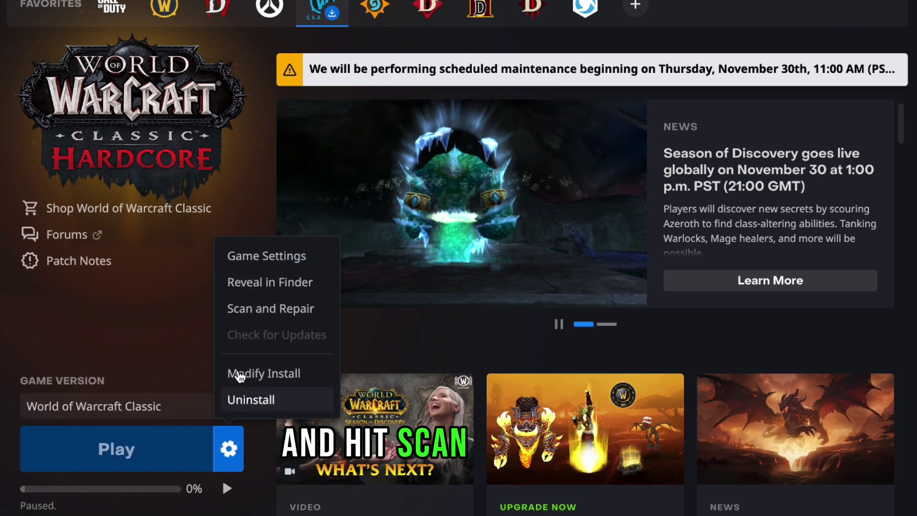
click(251, 315)
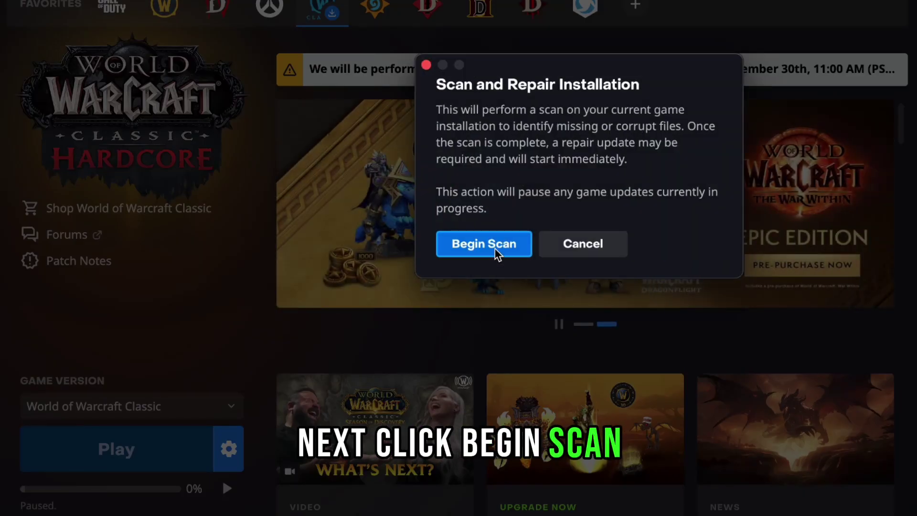
click(495, 250)
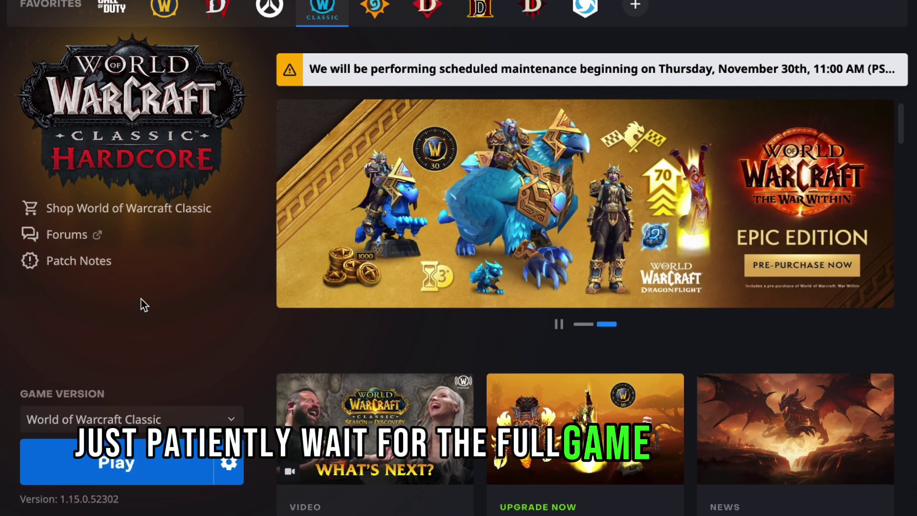
- Launch World of Warcraft Classic and deny it microphone access
click(115, 474)
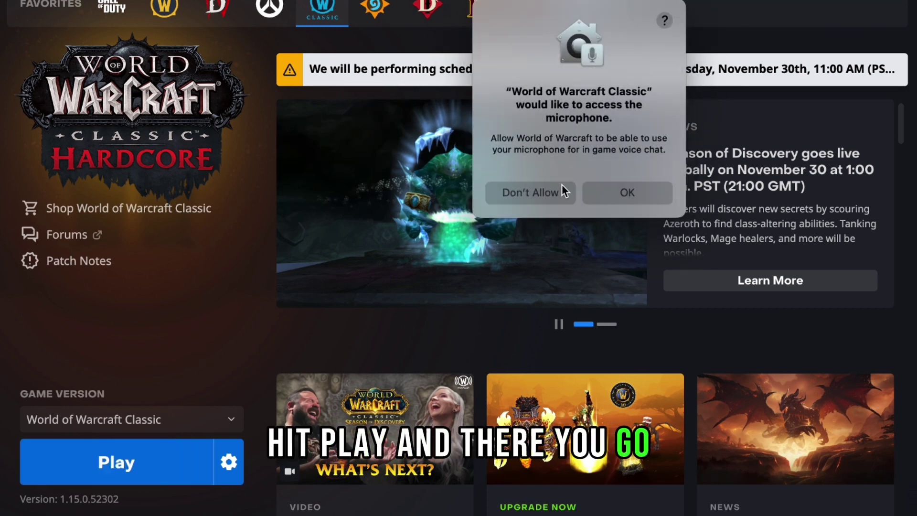
click(558, 194)
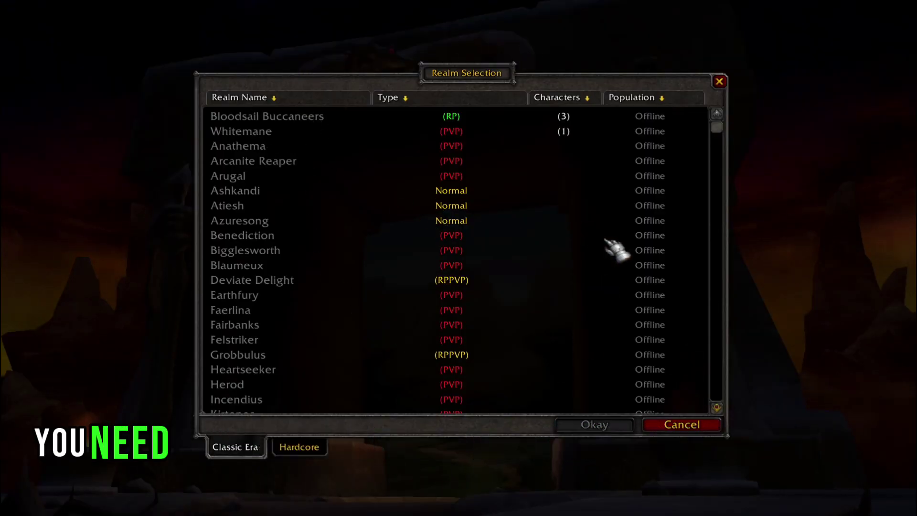
scroll(617, 266, down, 5)
scroll(630, 287, up, 5)
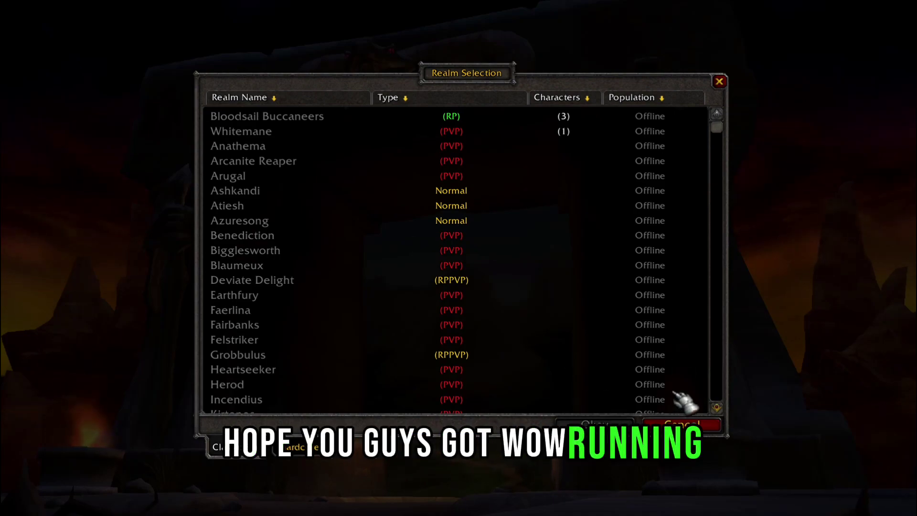
- Cancel the Realm Selection dialog to return to the login screen
click(690, 423)
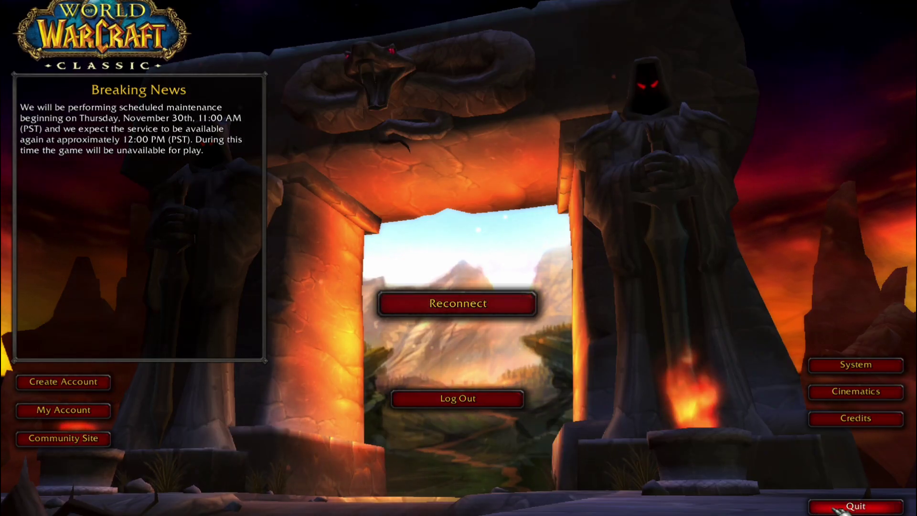